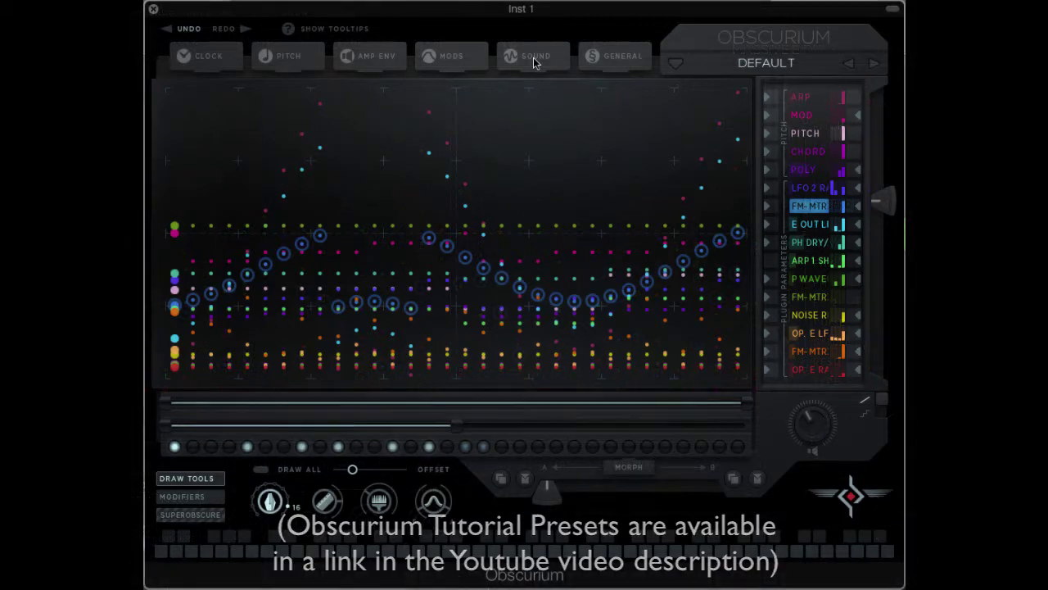
# Show Obscurium's Sound > PLUGIN page, with FM8 on its Default preset and all slots unassigned
pyautogui.click(534, 58)
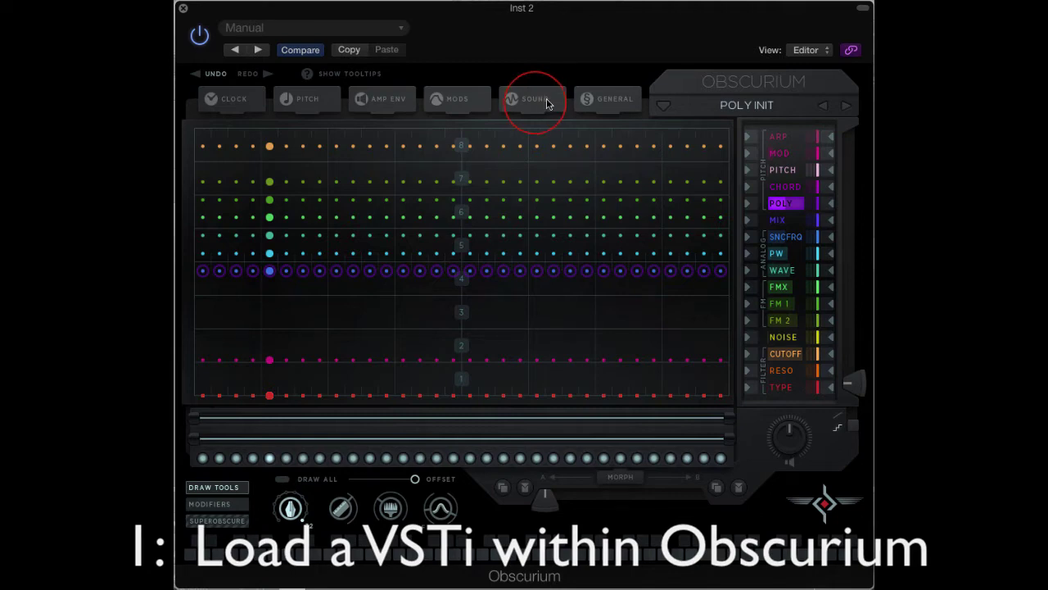
pyautogui.click(541, 100)
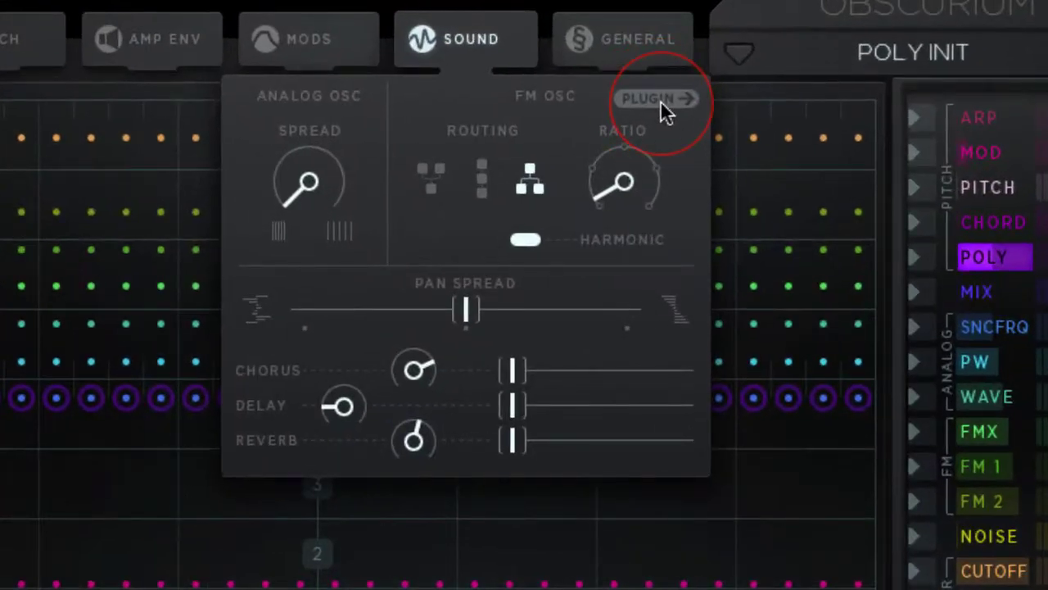
pyautogui.click(660, 100)
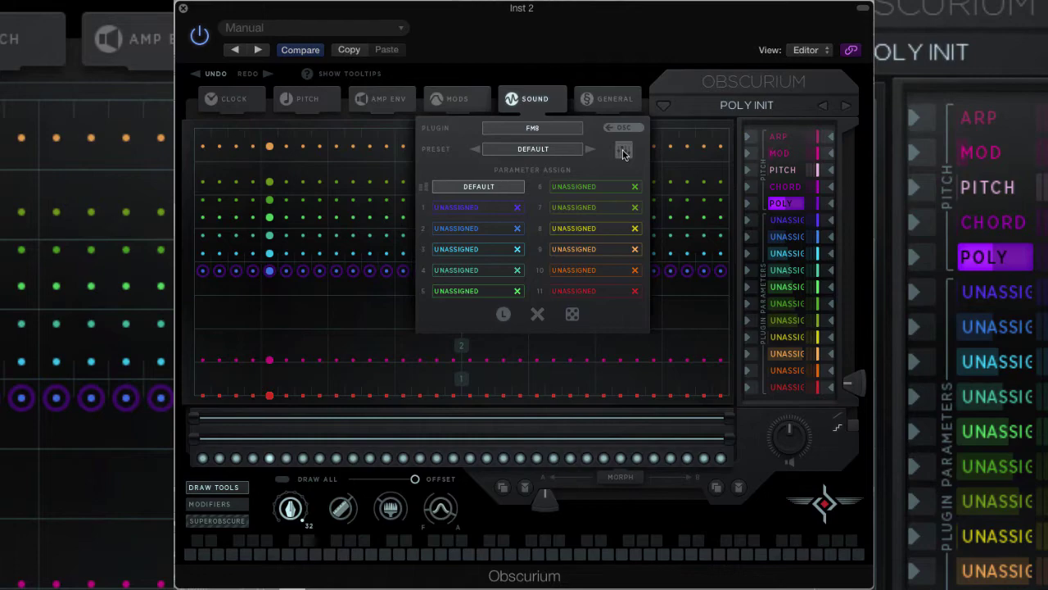
# Open FM8, learn Harmonic, Brightness and Env Amt into slots 1–3, then randomize all slots
pyautogui.click(622, 153)
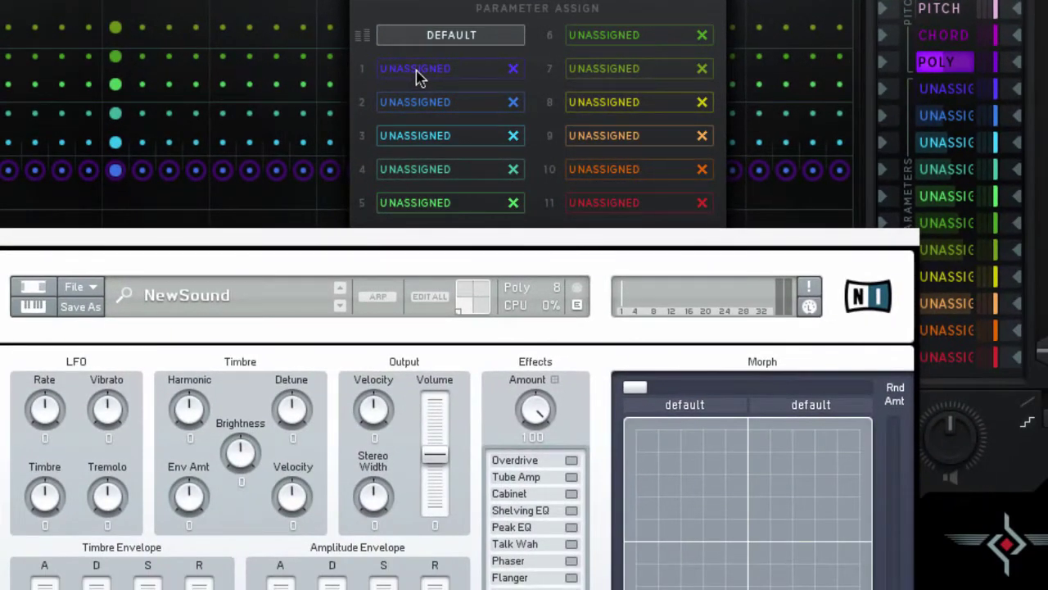
pyautogui.click(417, 73)
pyautogui.click(187, 406)
pyautogui.click(417, 104)
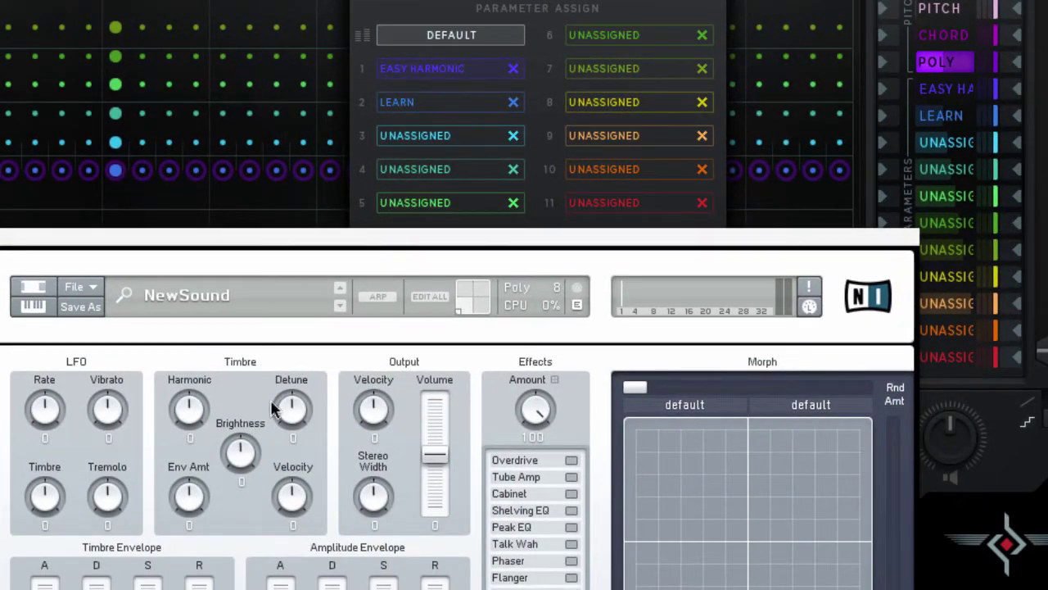
pyautogui.click(240, 453)
pyautogui.click(421, 138)
pyautogui.click(188, 499)
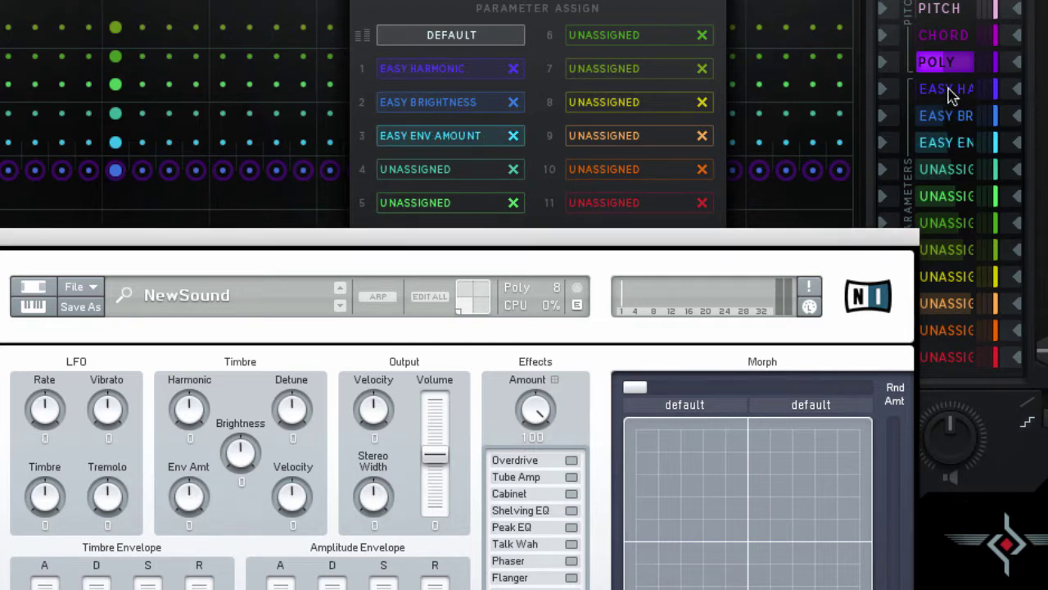
pyautogui.moveTo(116, 241); pyautogui.dragTo(183, 287)
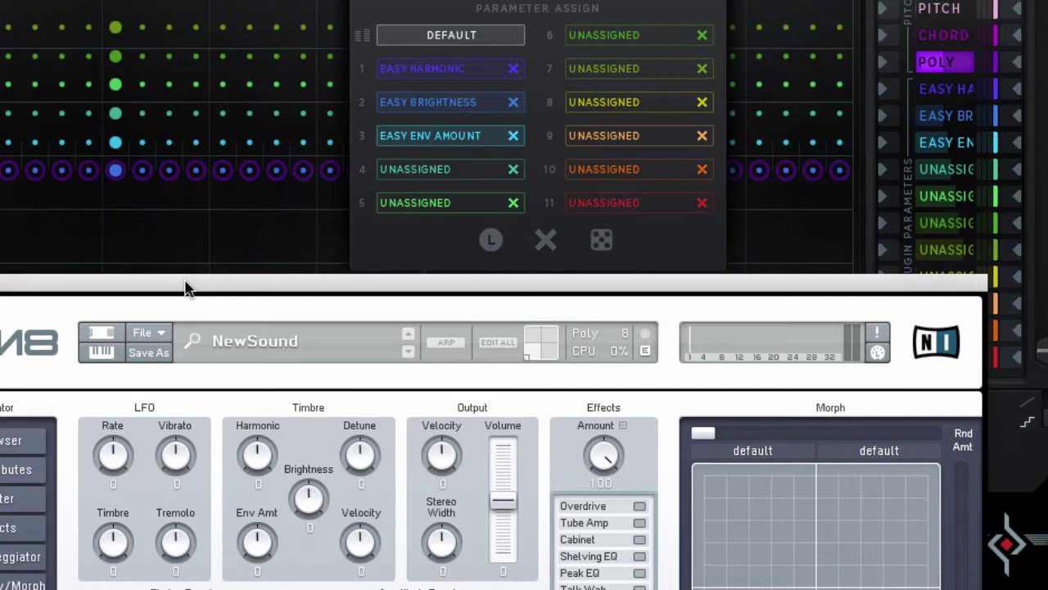
pyautogui.click(600, 239)
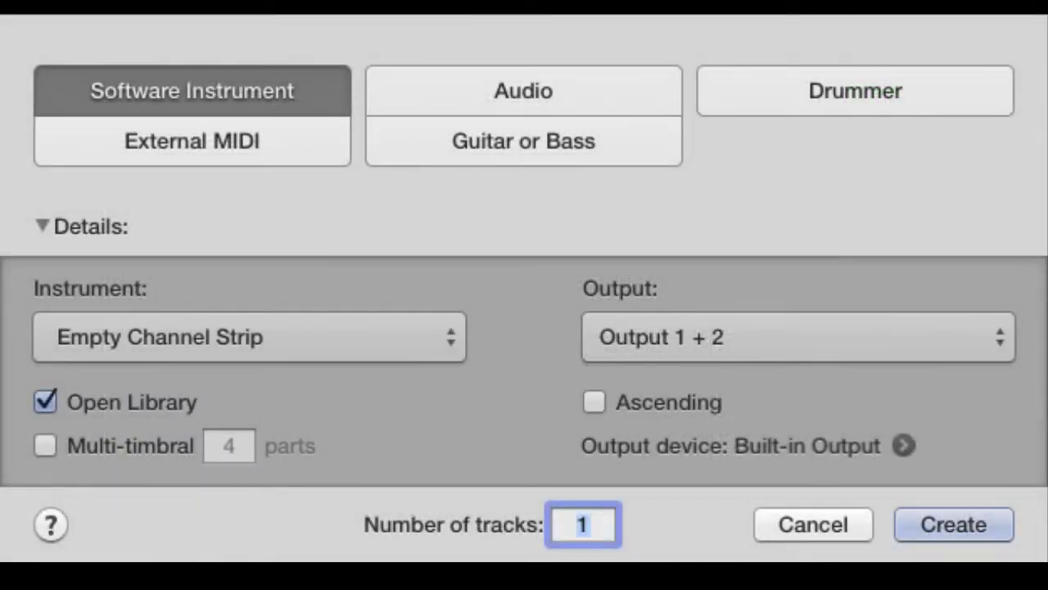
# Make the new track External MIDI, with its Output set to a Bidule MIDI port
pyautogui.click(193, 140)
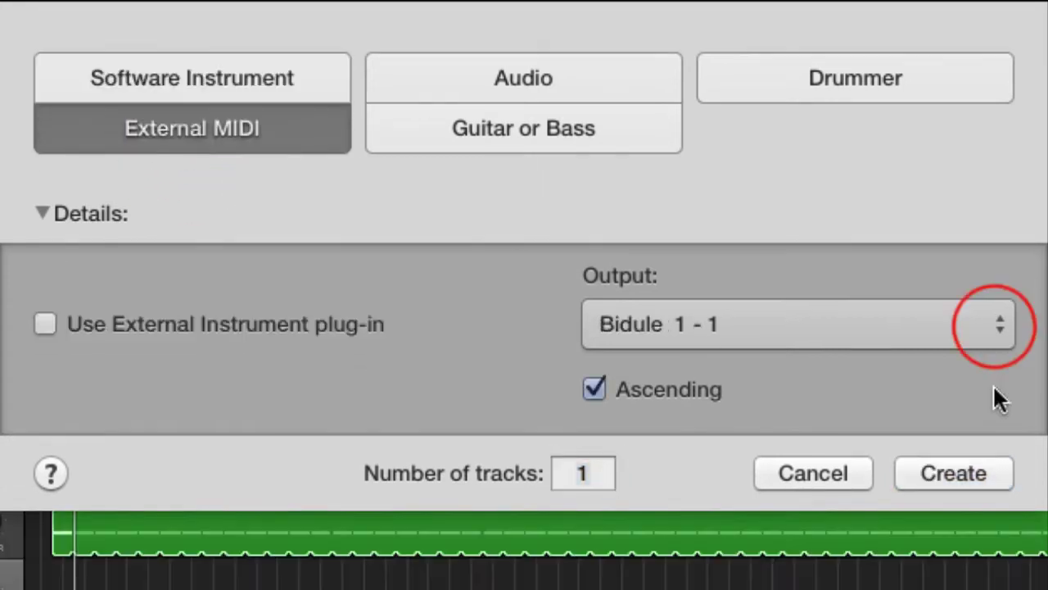
pyautogui.click(994, 326)
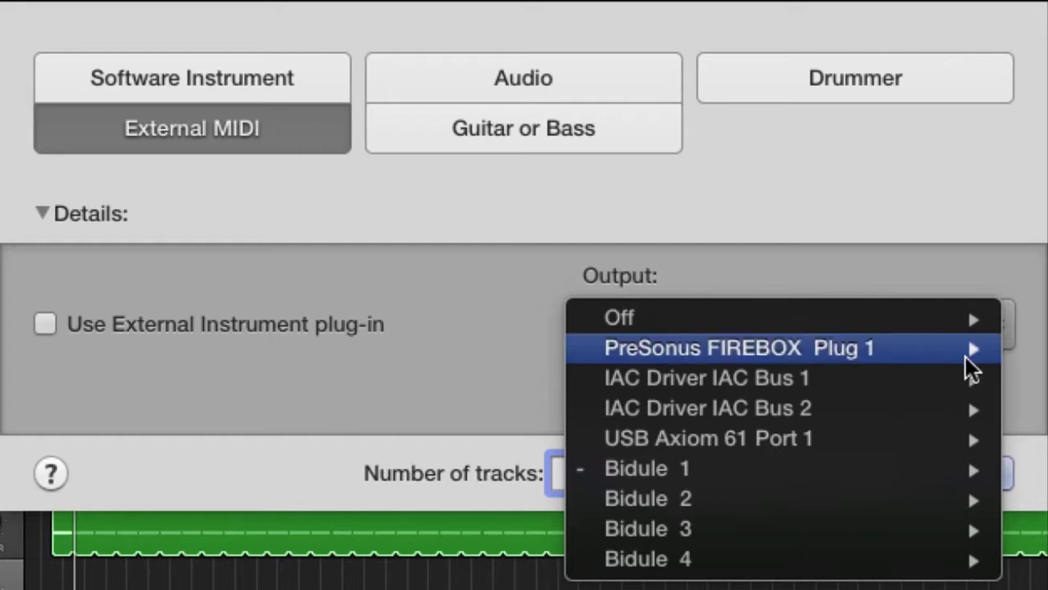
pyautogui.moveTo(819, 475)
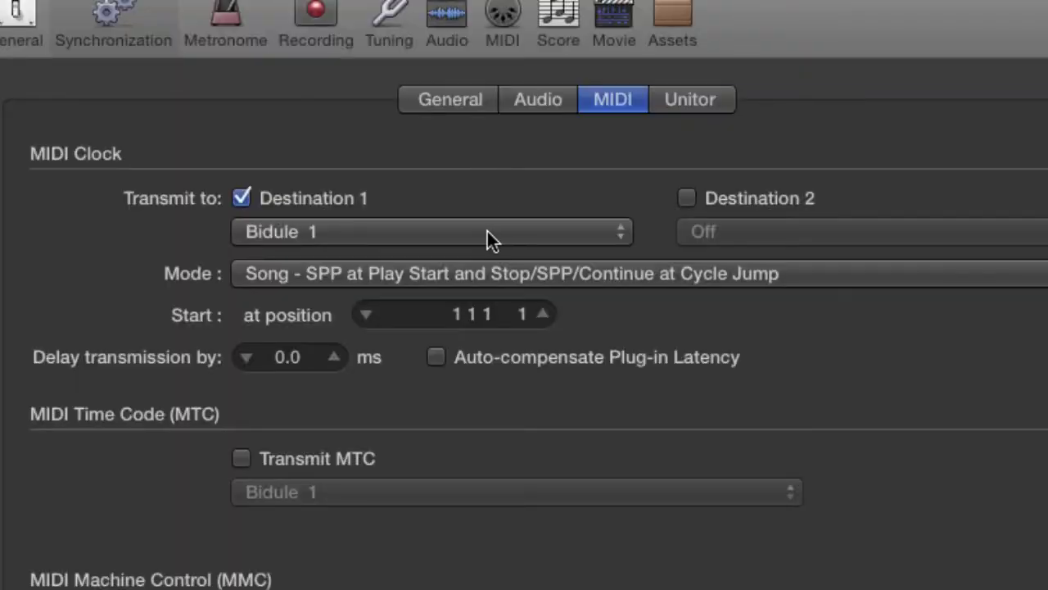
# Set MIDI clock Destination 1 to Bidule 1
pyautogui.click(487, 231)
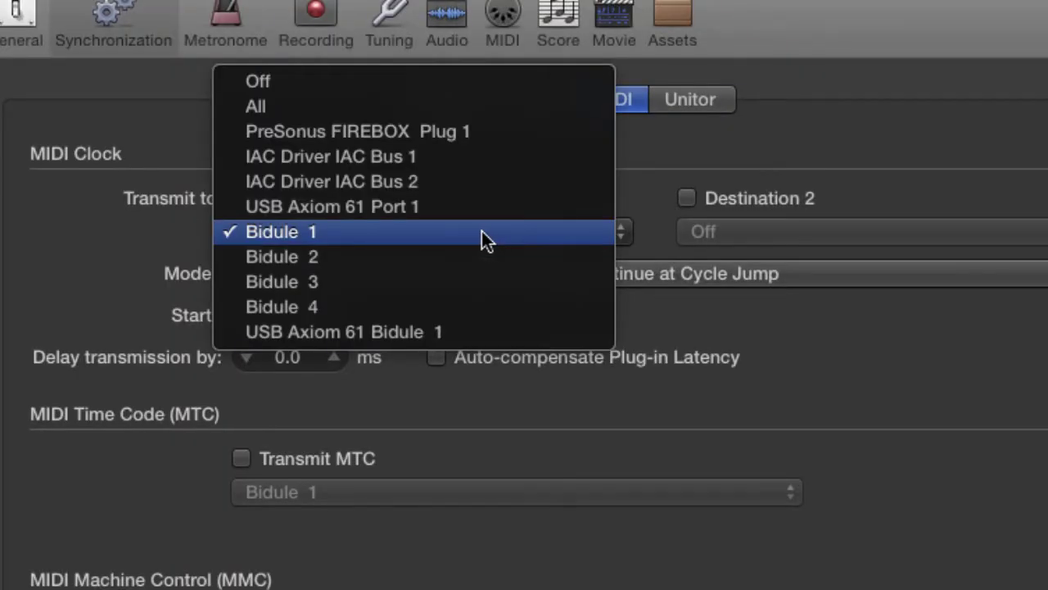
pyautogui.click(151, 101)
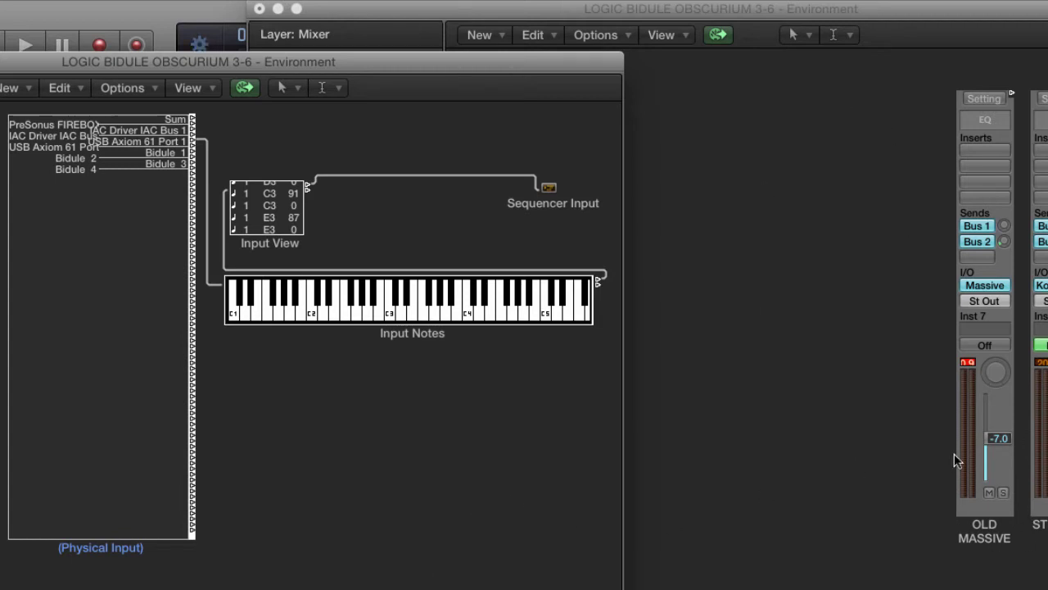
# Create a new Monitor object and place it in the Mixer layer
pyautogui.click(479, 35)
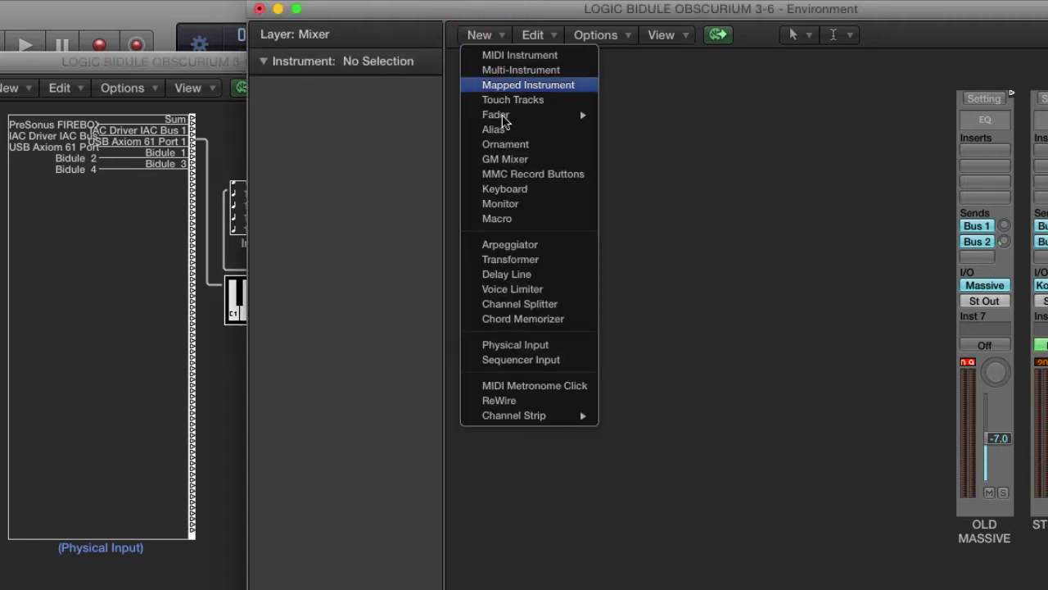
pyautogui.click(540, 204)
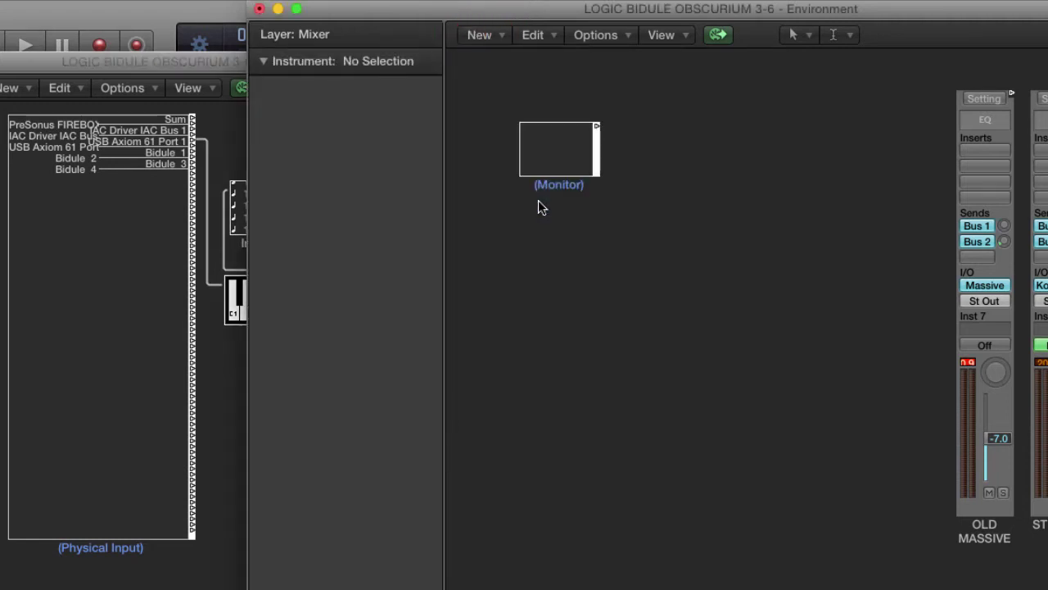
pyautogui.moveTo(553, 184); pyautogui.dragTo(840, 196)
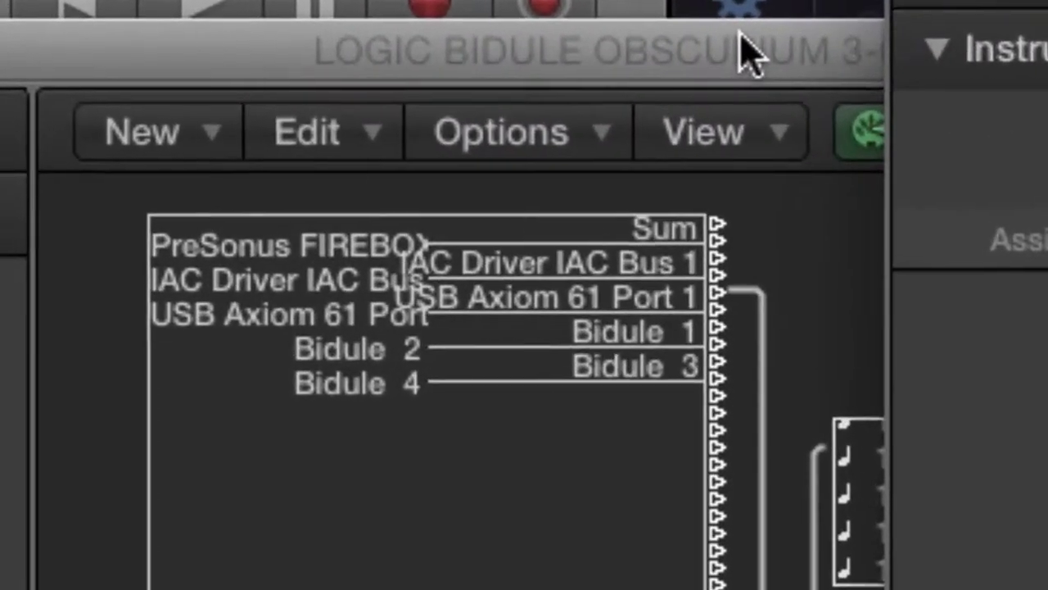
# Cable the Bidule physical input and connect the Monitor's output to the channel strip
pyautogui.click(201, 61)
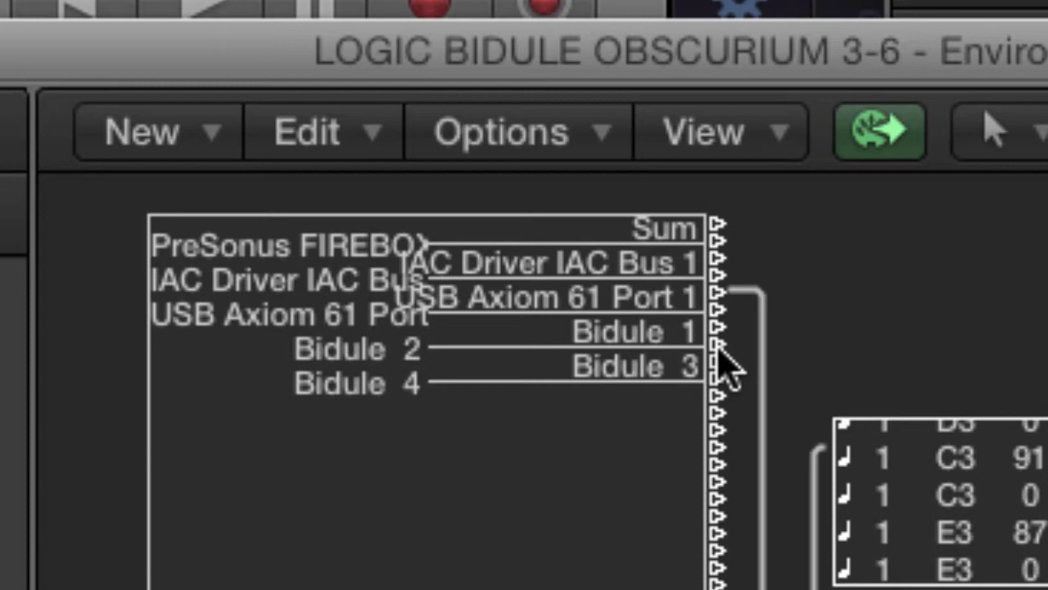
pyautogui.moveTo(718, 348); pyautogui.dragTo(1047, 335)
pyautogui.moveTo(385, 154); pyautogui.dragTo(957, 122)
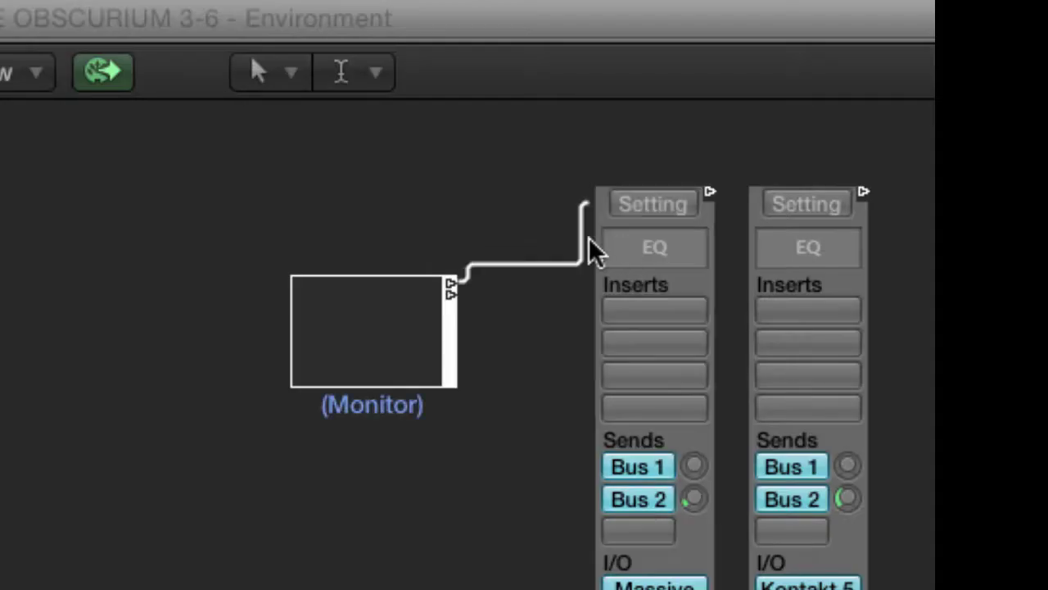
pyautogui.moveTo(451, 296); pyautogui.dragTo(843, 374)
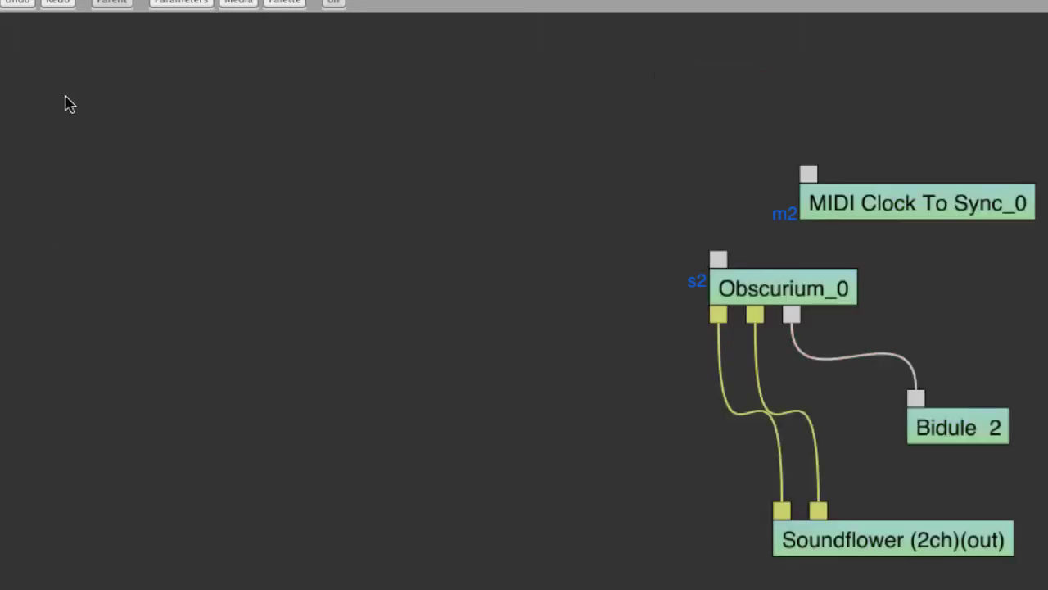
# Add a Bidule 1 MIDI input device to the Bidule patch
pyautogui.rightClick(66, 96)
pyautogui.moveTo(255, 384)
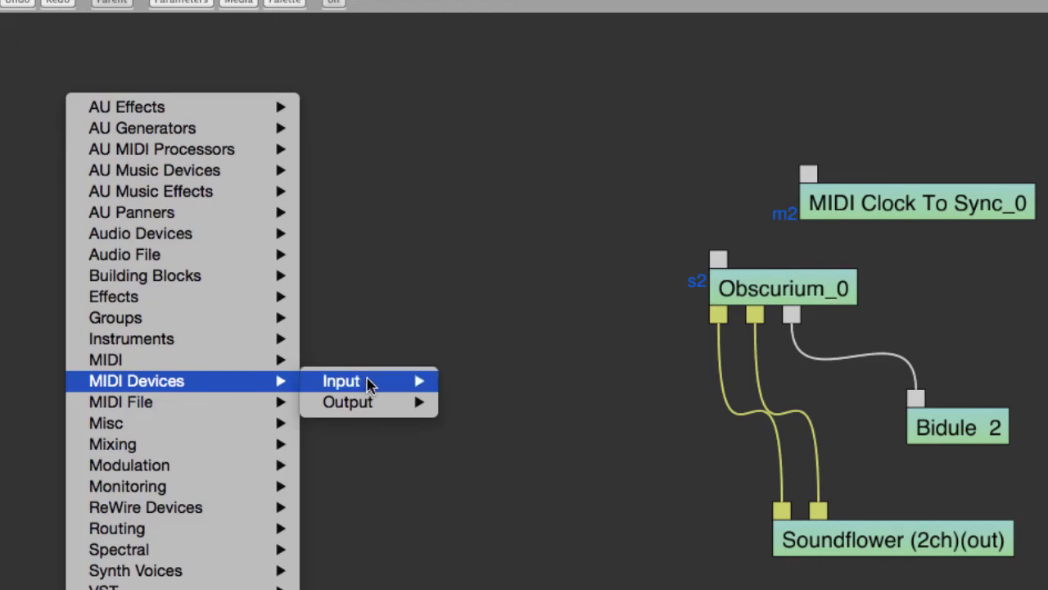
pyautogui.moveTo(369, 383)
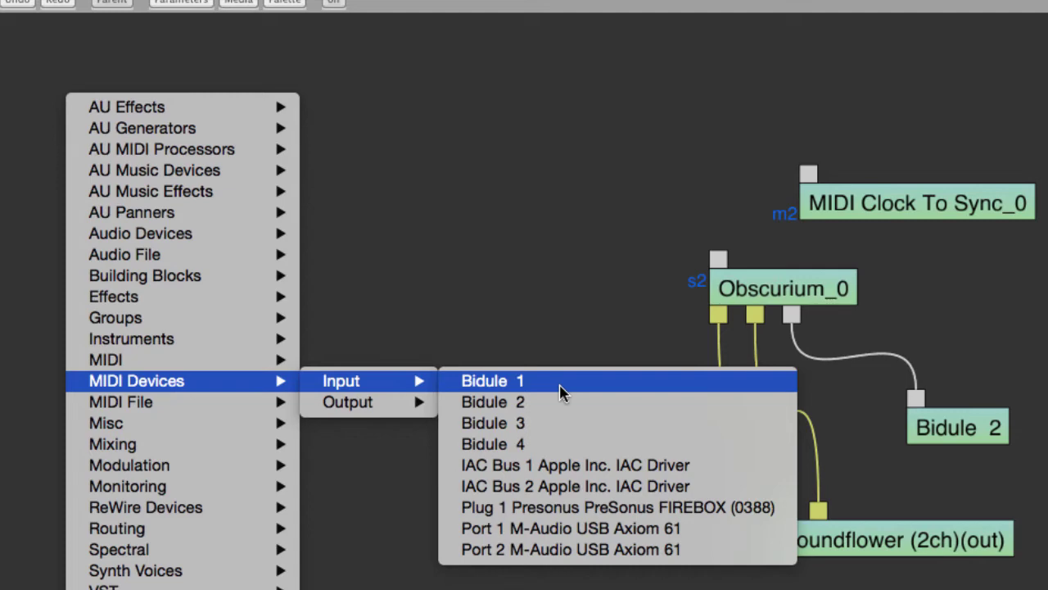
pyautogui.click(560, 393)
# Insert a second Obscurium instance, Obscurium_1, and feed it MIDI from Bidule 1
pyautogui.rightClick(35, 185)
pyautogui.moveTo(125, 263)
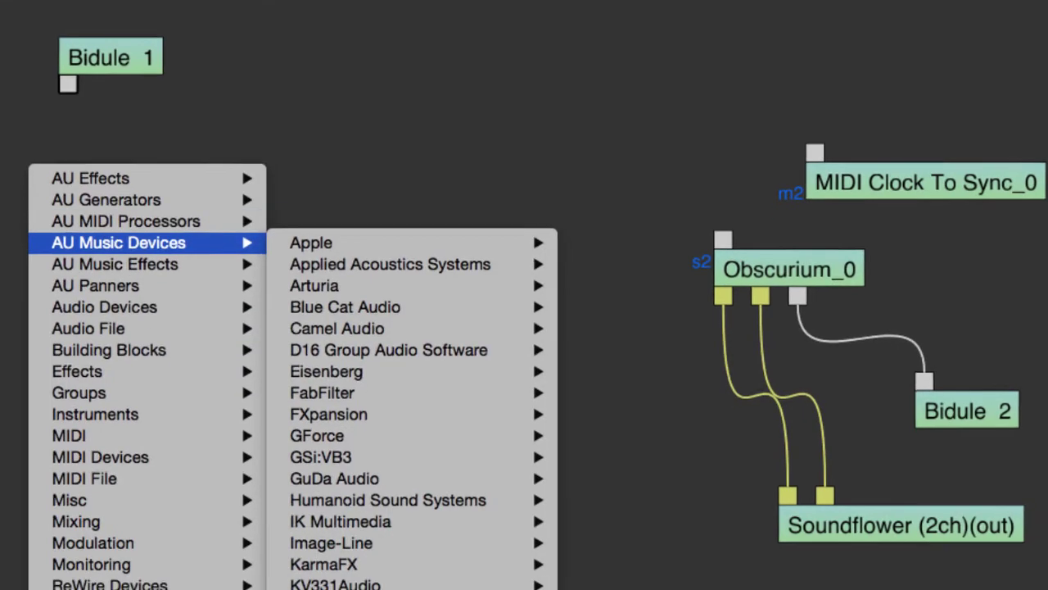
pyautogui.moveTo(423, 526)
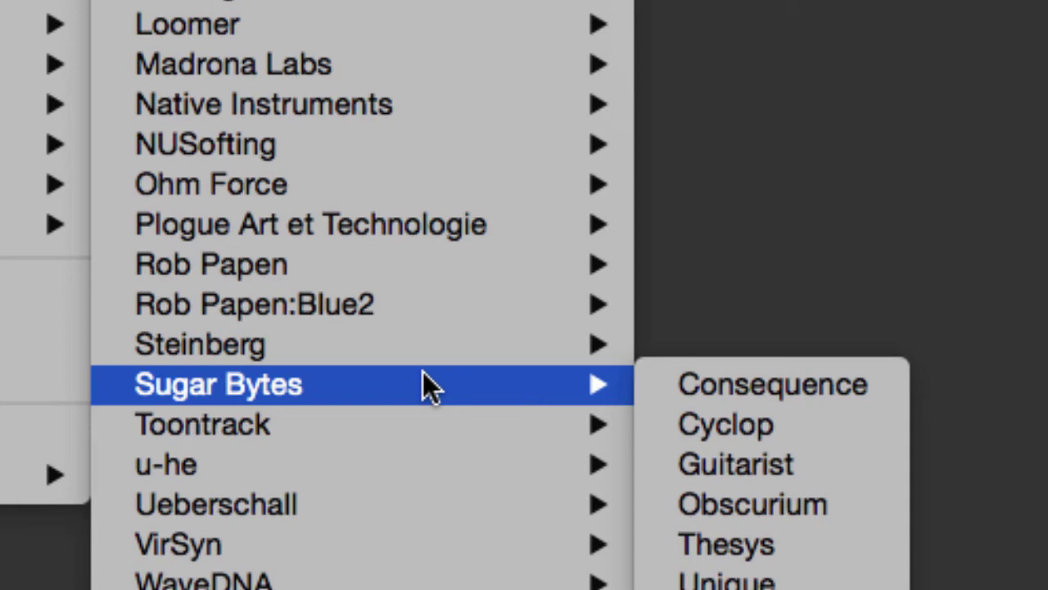
pyautogui.click(766, 503)
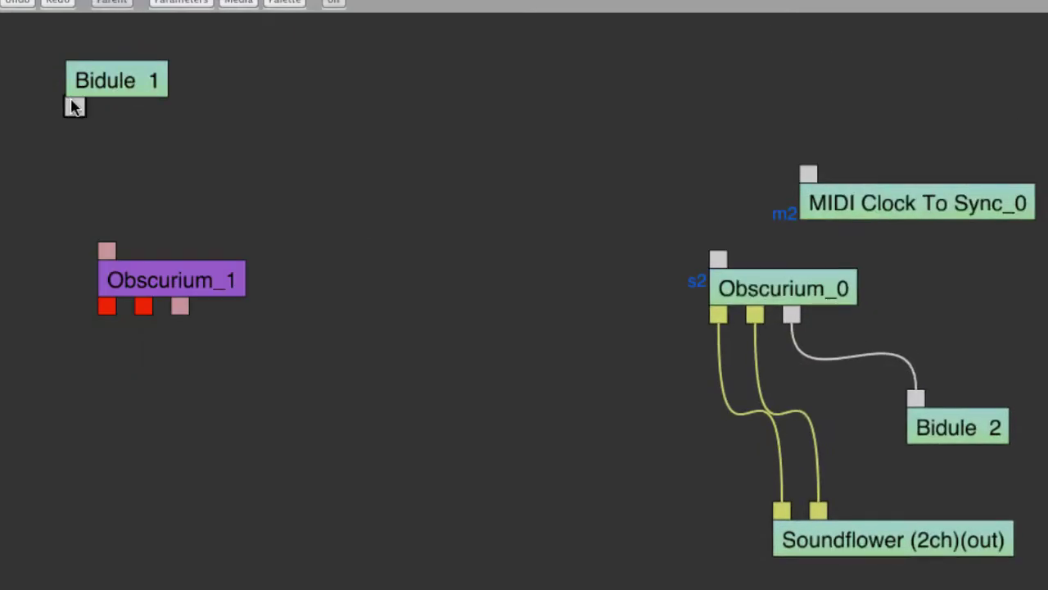
pyautogui.moveTo(74, 106); pyautogui.dragTo(108, 250)
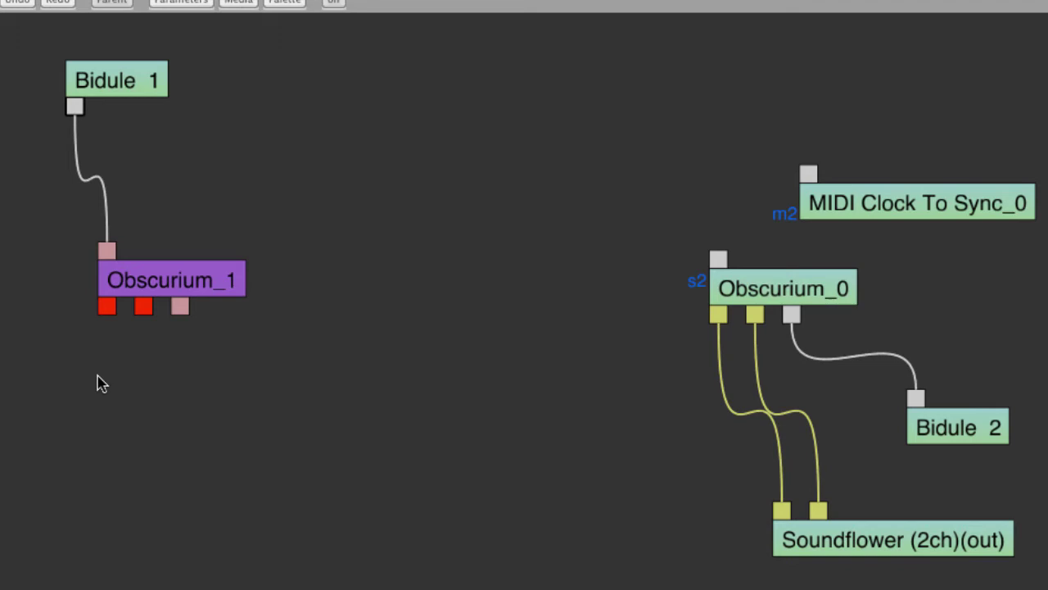
# Browse the insert menu to Audio Devices > Output for the Soundflower (2ch) output
pyautogui.rightClick(9, 434)
pyautogui.moveTo(82, 573)
pyautogui.moveTo(279, 589)
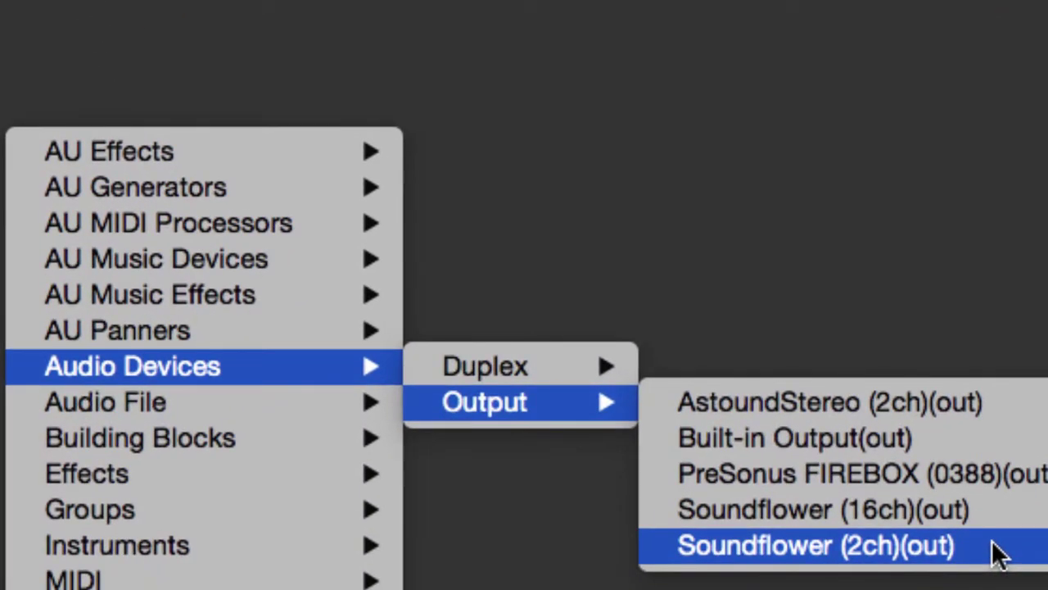
# Add Soundflower (2ch) and Bidule 2 outputs, wiring Obscurium_1's audio and MIDI into them
pyautogui.click(999, 553)
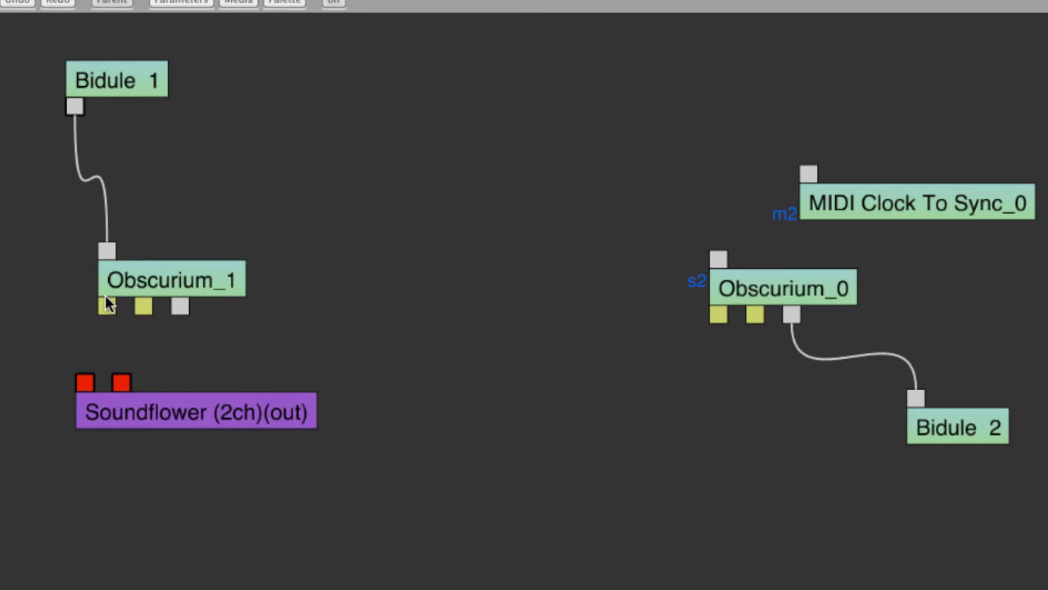
pyautogui.moveTo(107, 307); pyautogui.dragTo(86, 387)
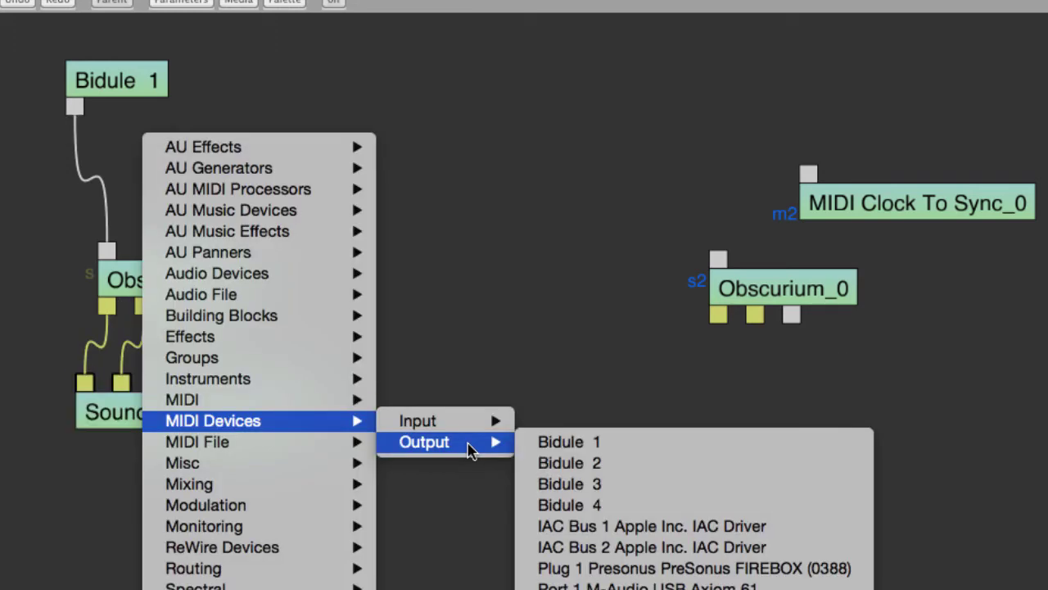
pyautogui.click(543, 462)
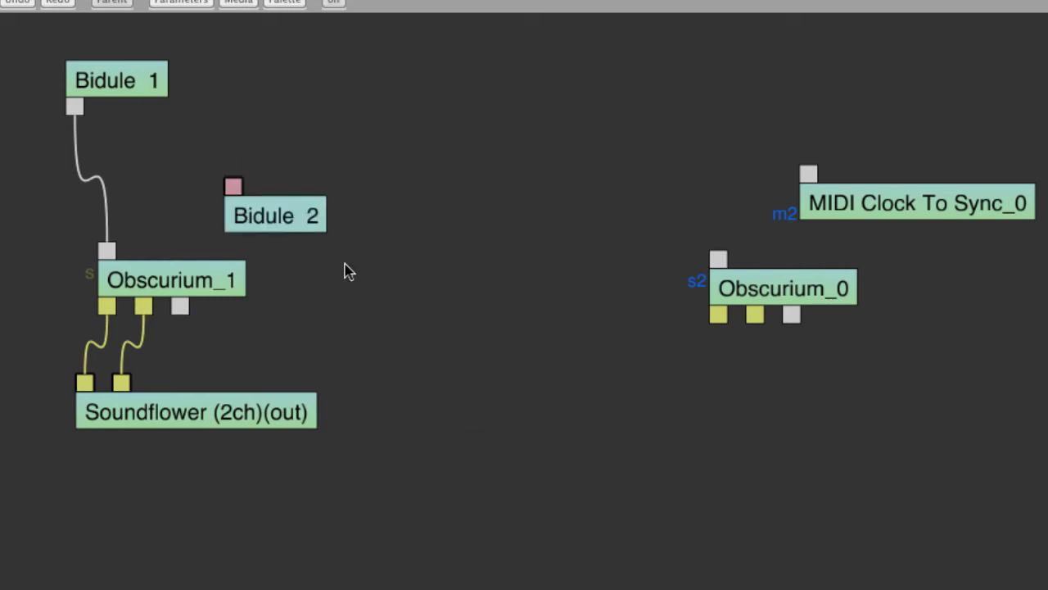
pyautogui.moveTo(180, 306); pyautogui.dragTo(308, 313)
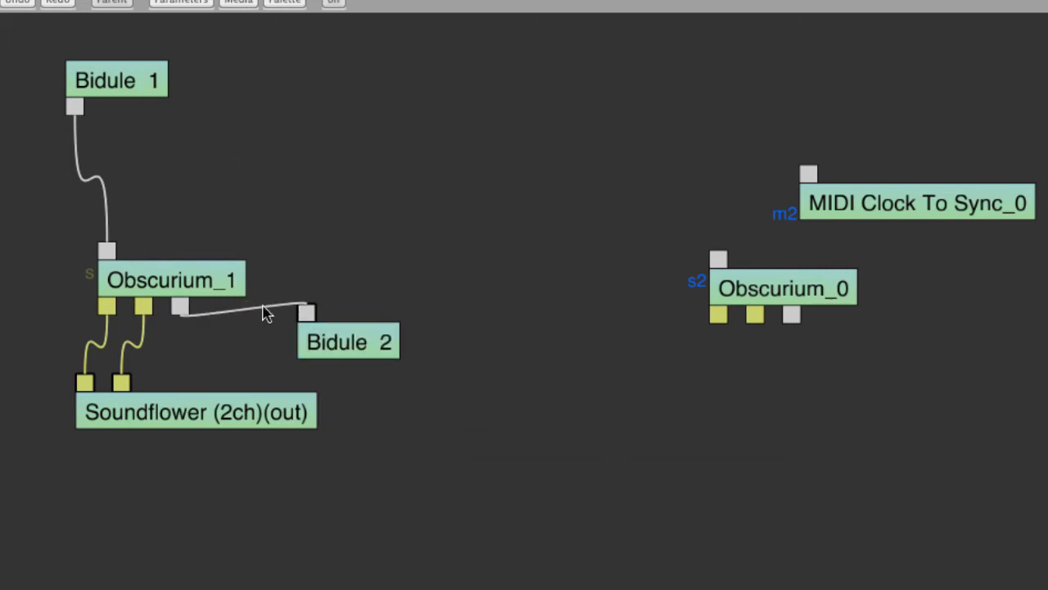
# Insert a MIDI Clock To Sync module into the patch
pyautogui.rightClick(281, 307)
pyautogui.moveTo(365, 306)
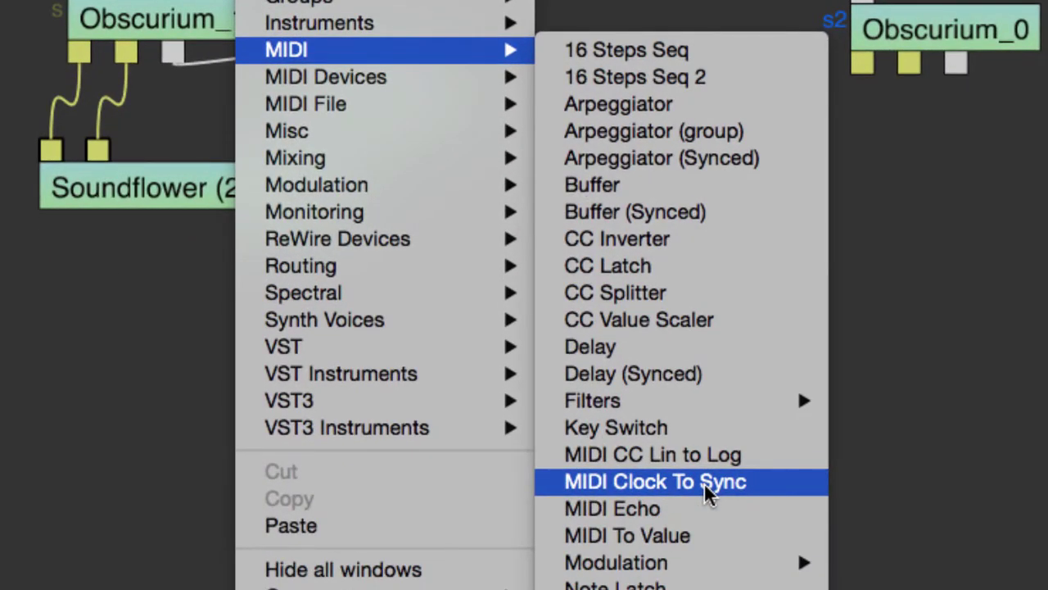
pyautogui.click(704, 482)
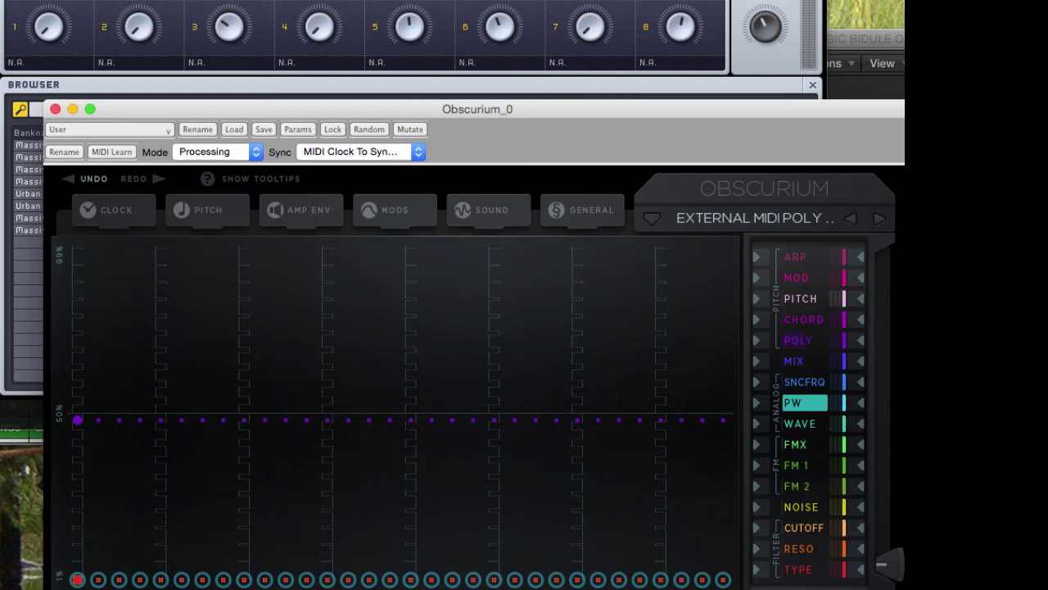
# MIDI-learn Massive's first macro by moving Obscurium's PW lane steps to about 50%
pyautogui.rightClick(45, 30)
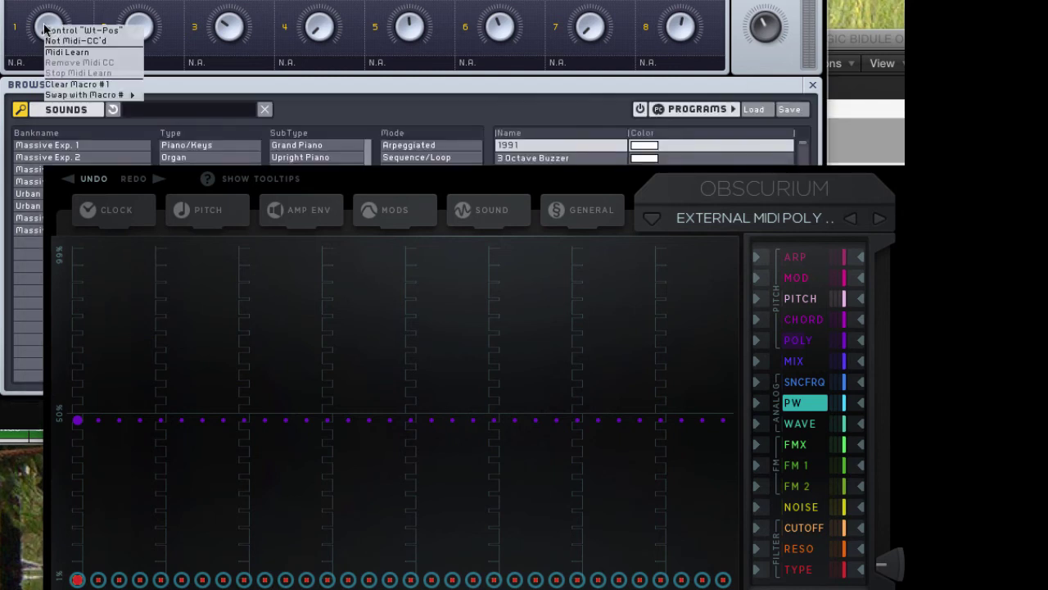
pyautogui.click(80, 56)
pyautogui.click(77, 579)
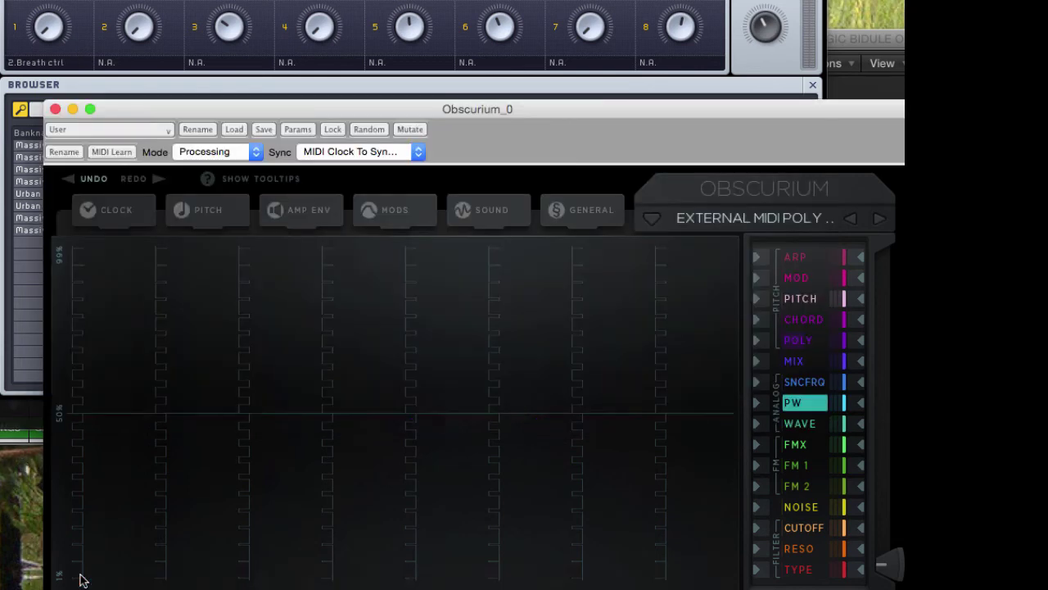
pyautogui.moveTo(77, 576)
pyautogui.mouseDown()
pyautogui.moveTo(98, 350)
pyautogui.moveTo(52, 529)
pyautogui.moveTo(77, 581)
pyautogui.mouseUp()
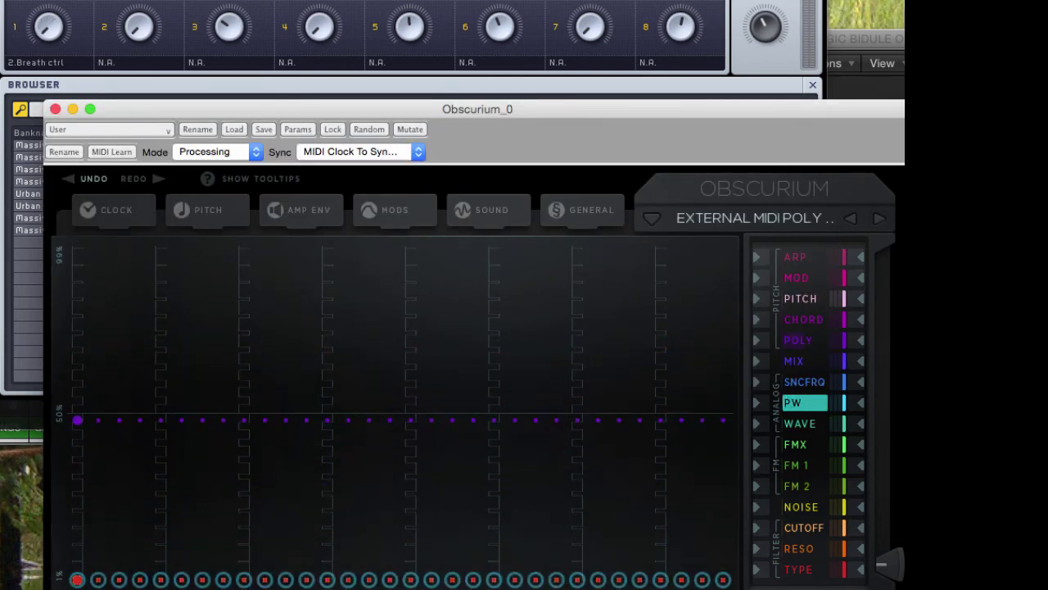
# Put Massive's second macro into MIDI learn and switch Obscurium to the WAVE lane
pyautogui.rightClick(135, 30)
pyautogui.click(163, 54)
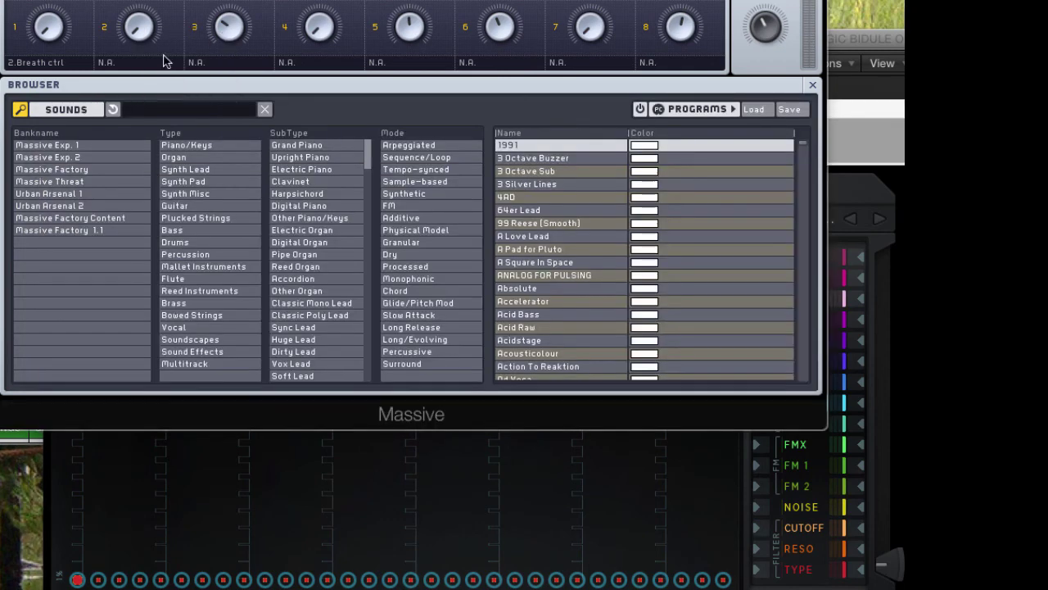
pyautogui.click(717, 426)
pyautogui.click(801, 424)
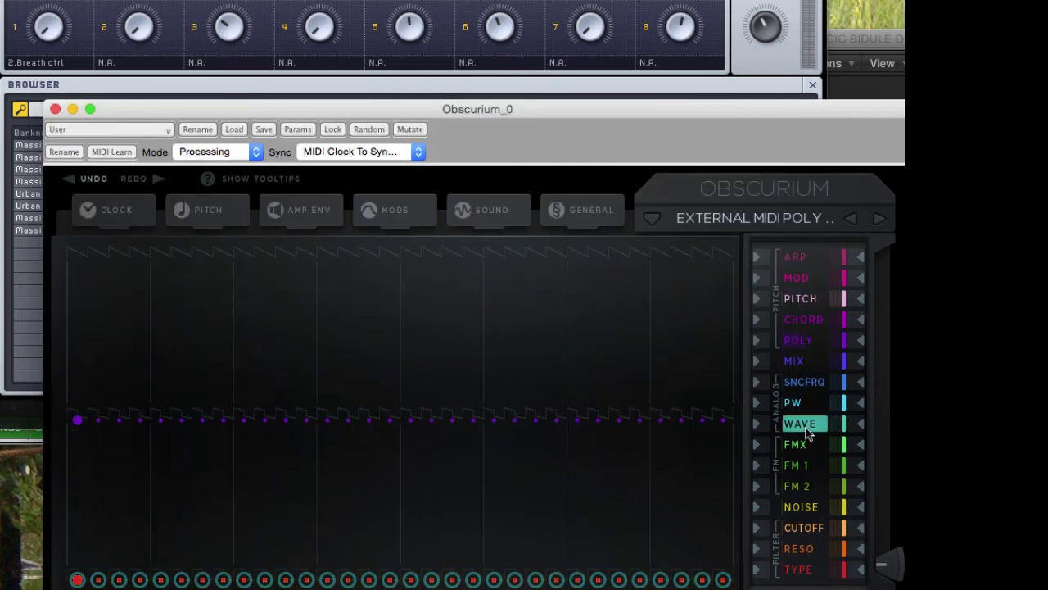